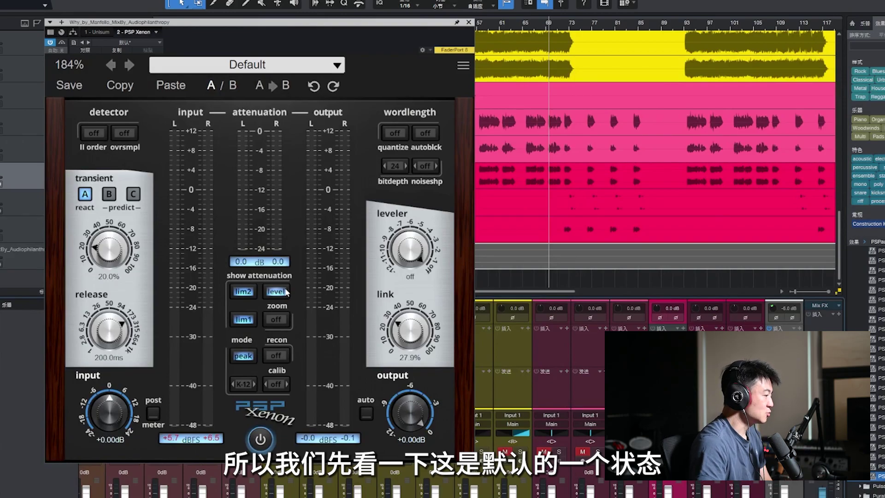
# - Hide the leveler's attenuation reading, play the song, and raise the limiter's input gain to +8.70 dB
pyautogui.click(276, 291)
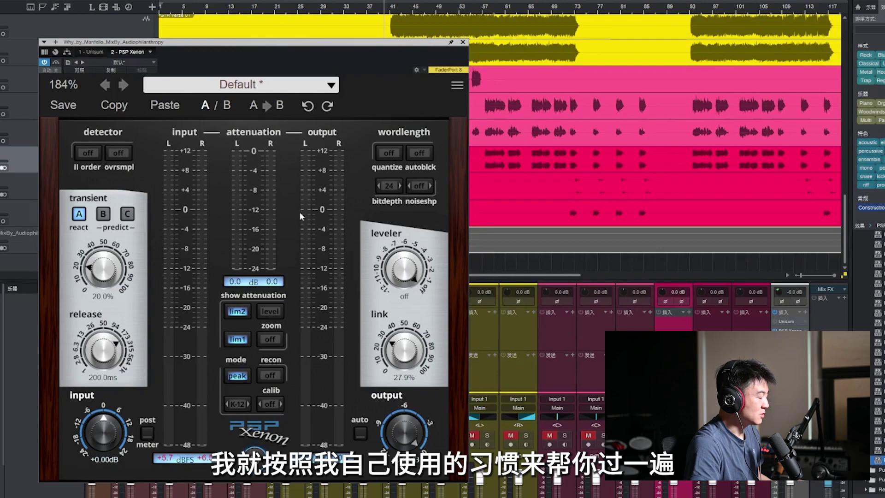
pyautogui.press('space')
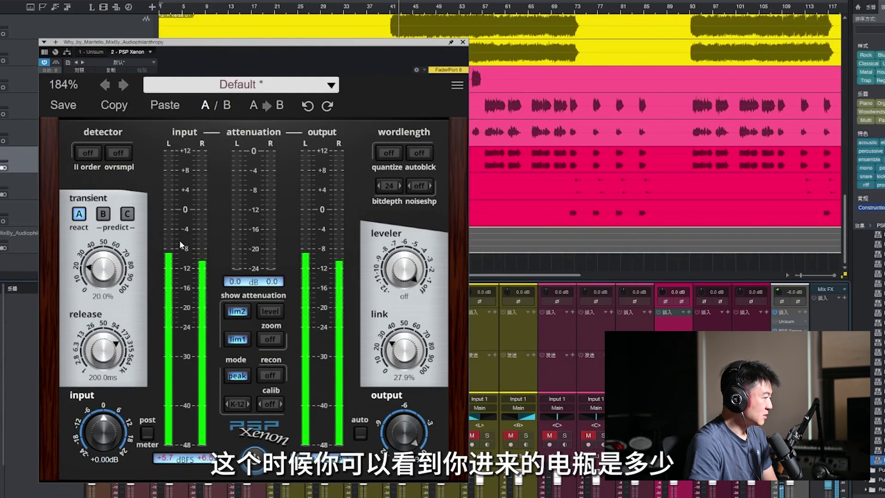
pyautogui.doubleClick(102, 444)
pyautogui.moveTo(102, 443); pyautogui.dragTo(111, 410)
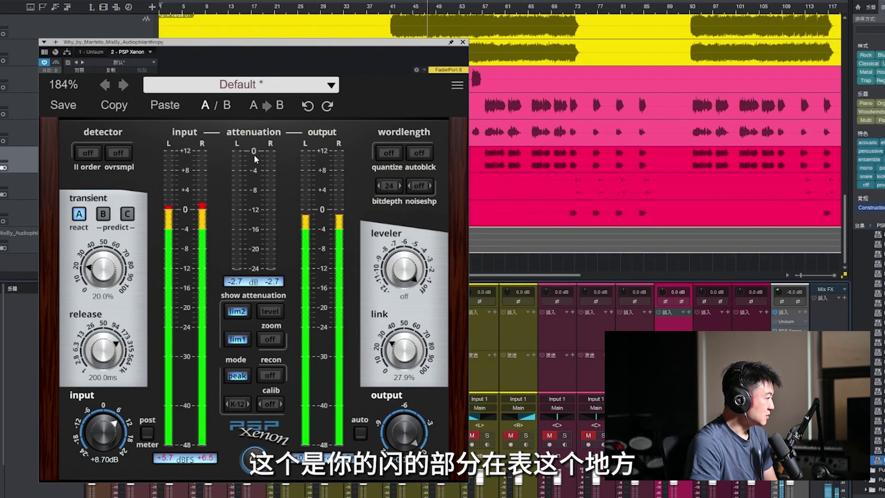
# - Show only lim1 attenuation, audition the transient at 92.9%, and set it back down to 34.1%
pyautogui.click(238, 312)
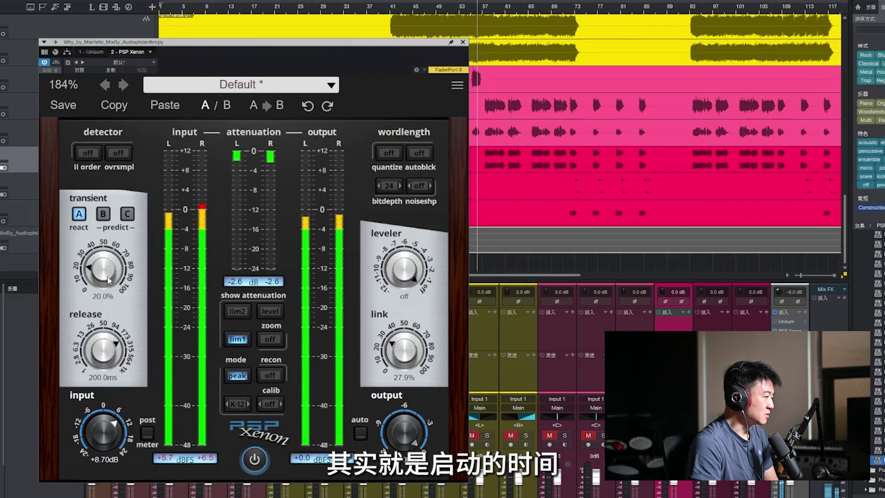
pyautogui.moveTo(109, 280); pyautogui.dragTo(139, 128)
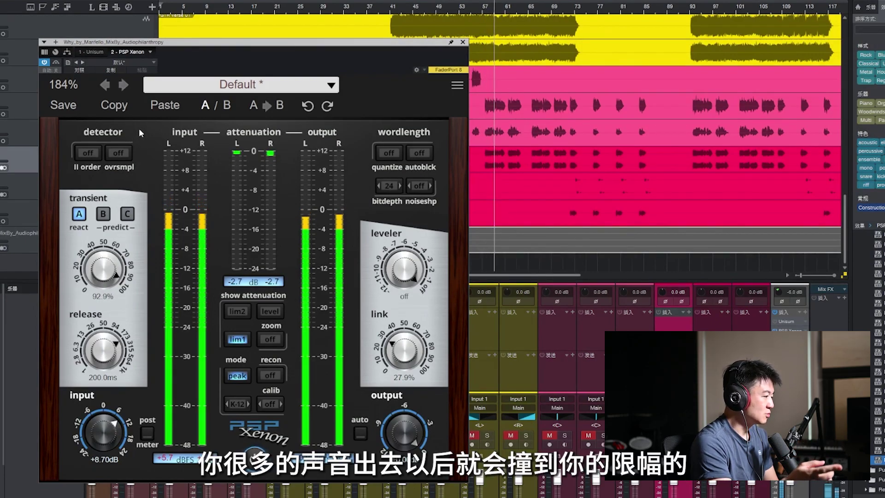
pyautogui.moveTo(110, 291); pyautogui.dragTo(162, 389)
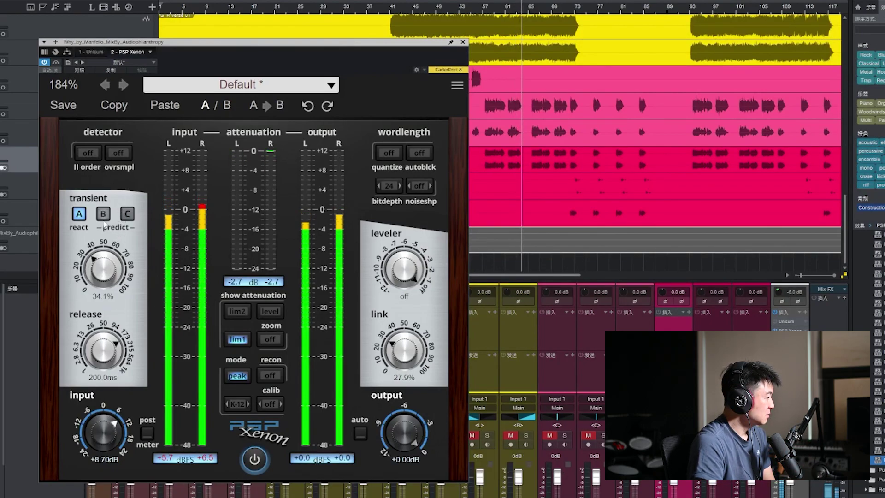
pyautogui.moveTo(108, 278); pyautogui.dragTo(79, 220)
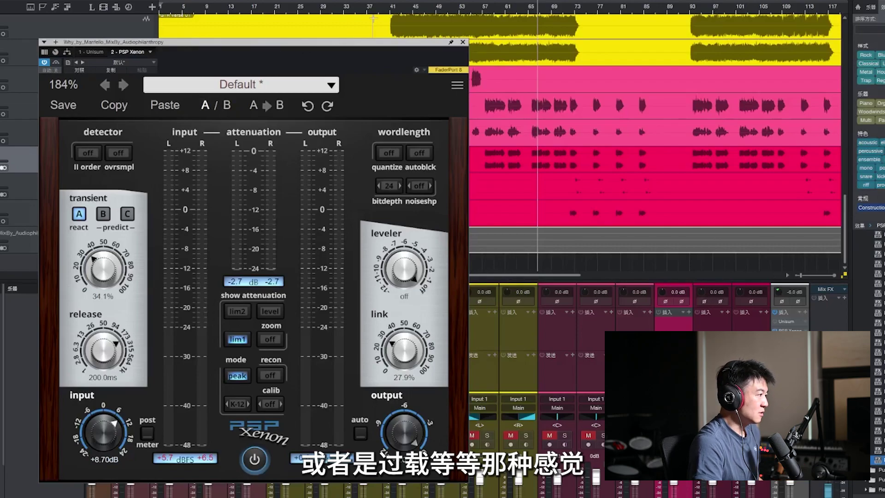
# - Audition release times of 16.6 ms, 1000 ms and 2.0 ms during playback, and set the release to 49.9 ms
pyautogui.moveTo(102, 359); pyautogui.dragTo(113, 463)
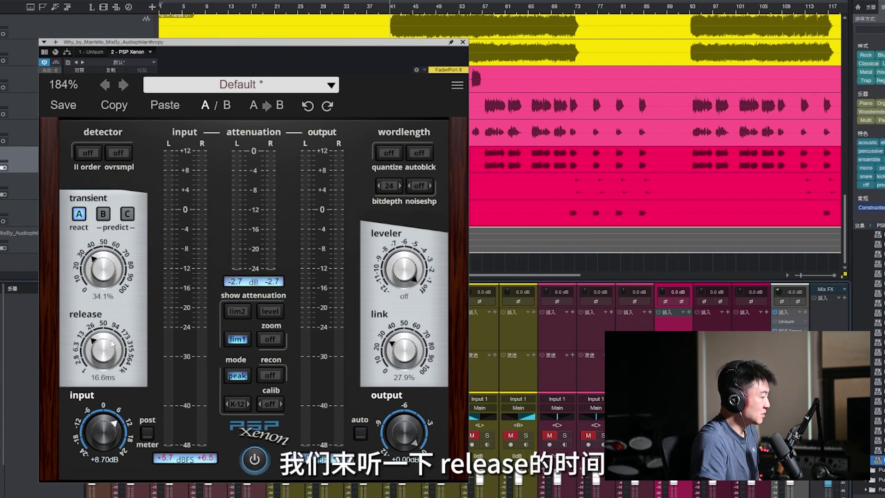
pyautogui.press('space')
pyautogui.moveTo(100, 359); pyautogui.dragTo(123, 354)
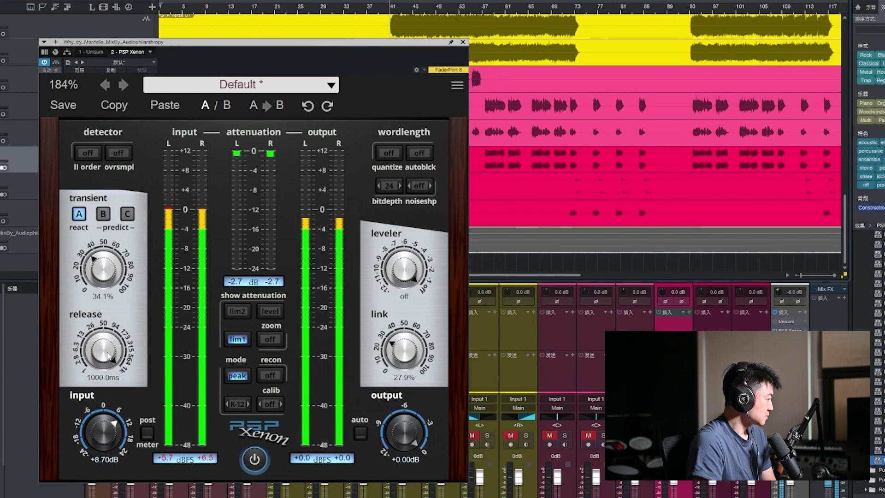
pyautogui.moveTo(107, 354); pyautogui.dragTo(114, 437)
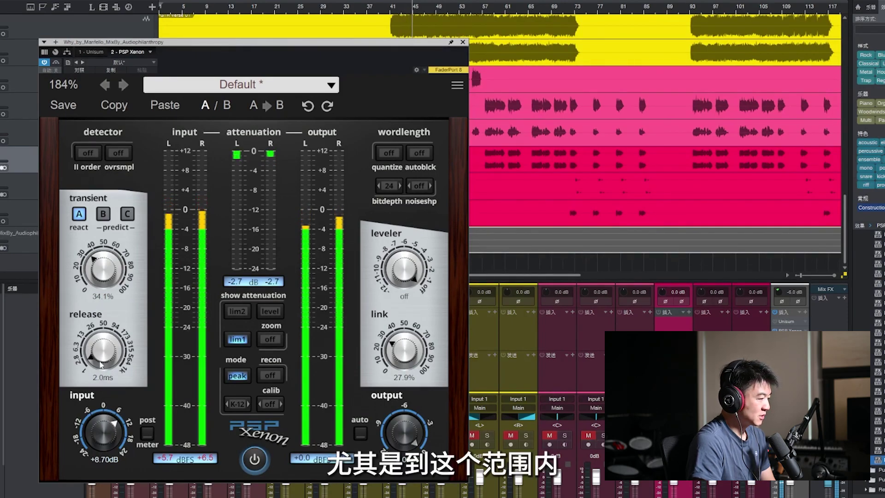
pyautogui.moveTo(100, 358); pyautogui.dragTo(92, 312)
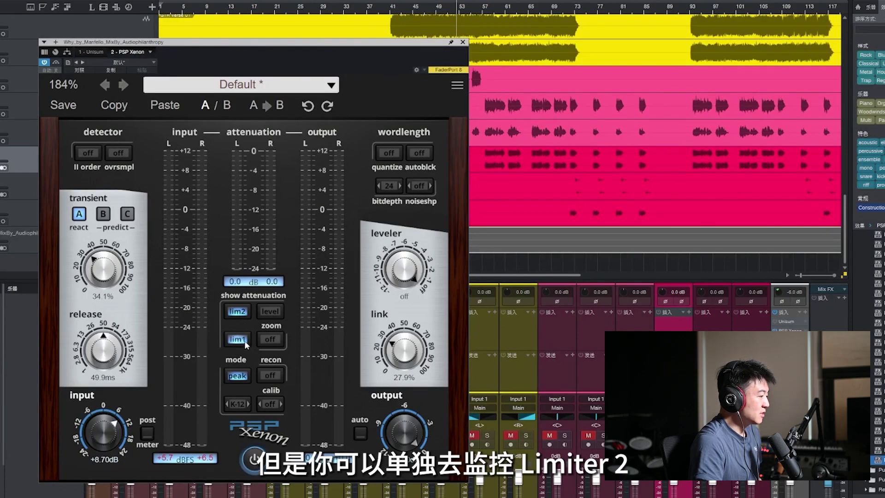
# - Show only lim2 attenuation on the meter and play the song to monitor the second limiter
pyautogui.click(237, 315)
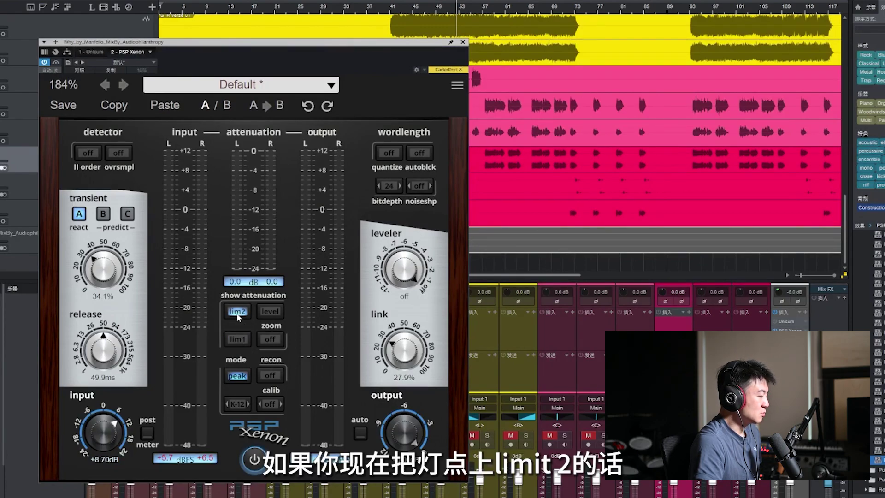
pyautogui.scroll(1, 395, 28)
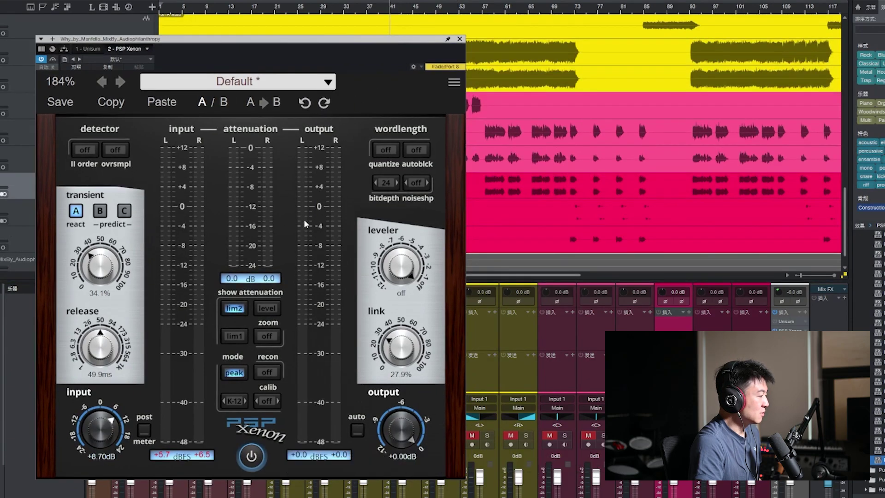
pyautogui.press('space')
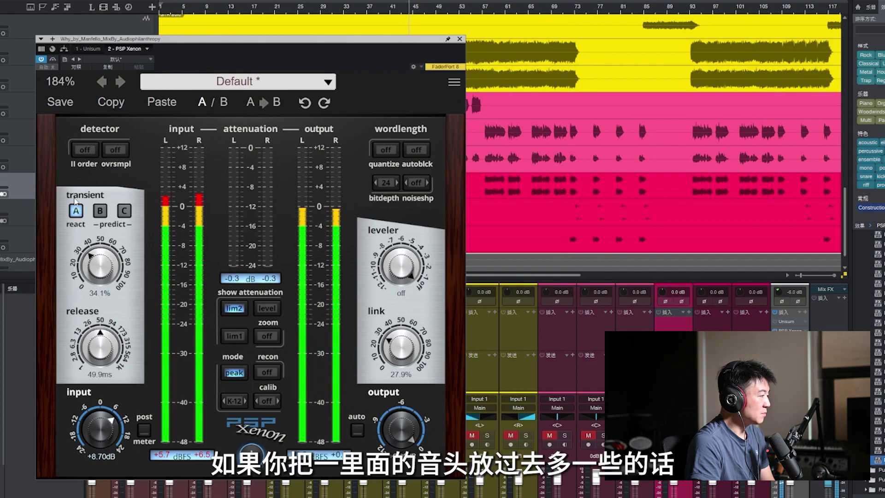
# - Raise the transient to 100%, try the attenuation meter's zoom, and shorten the release to 5.6 ms
pyautogui.moveTo(109, 276); pyautogui.dragTo(139, 121)
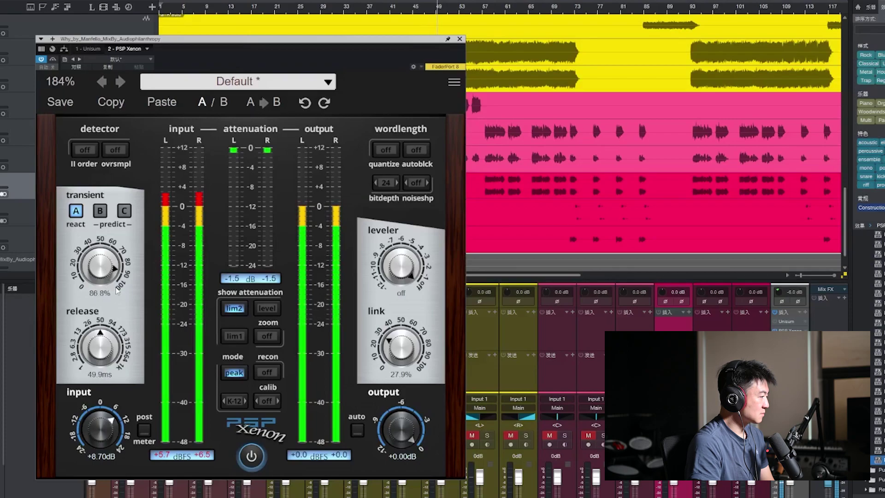
pyautogui.click(267, 337)
pyautogui.click(266, 337)
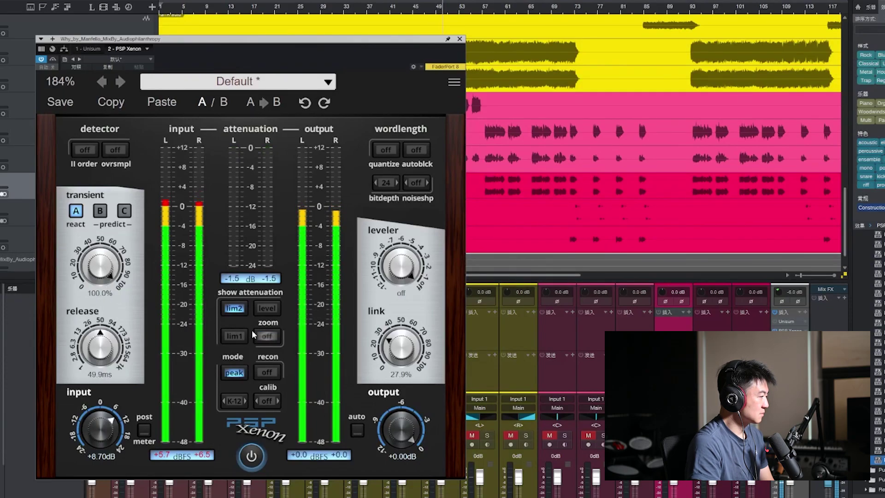
pyautogui.moveTo(111, 353); pyautogui.dragTo(119, 440)
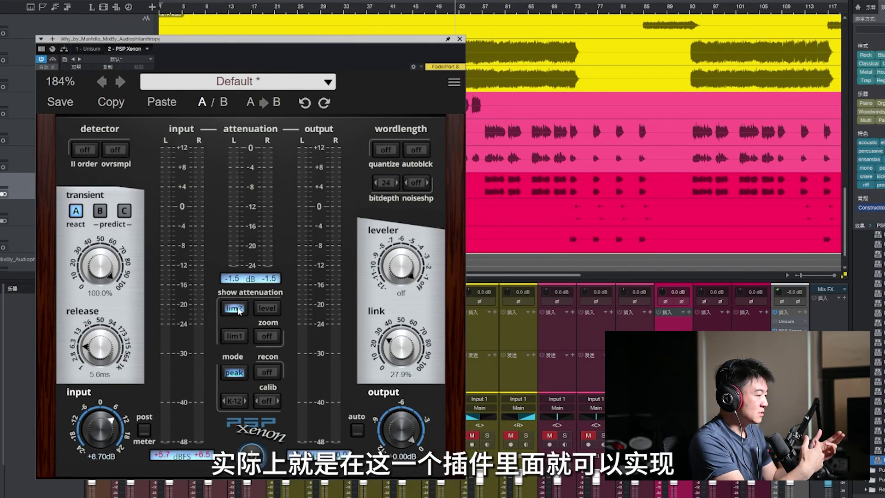
# - Show only the leveler's attenuation, try the leveler at -10.39 dB, and set it to -9.24 dB
pyautogui.click(267, 307)
pyautogui.click(239, 312)
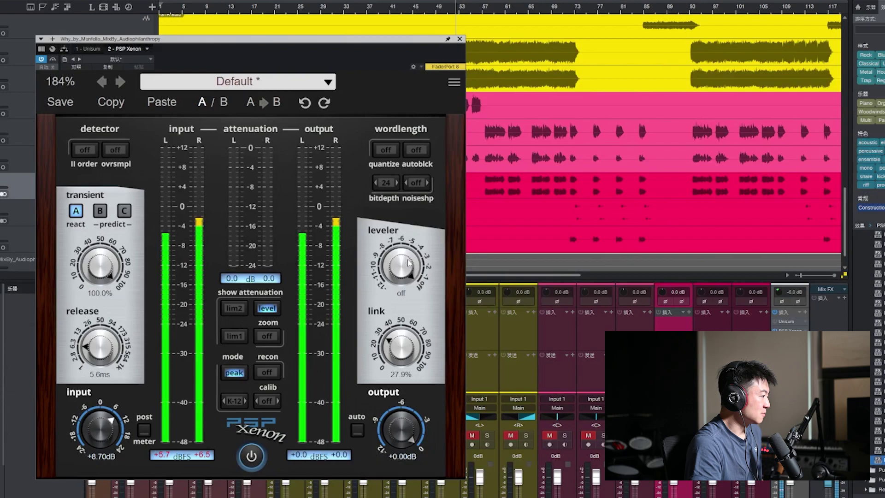
pyautogui.moveTo(404, 261); pyautogui.dragTo(424, 495)
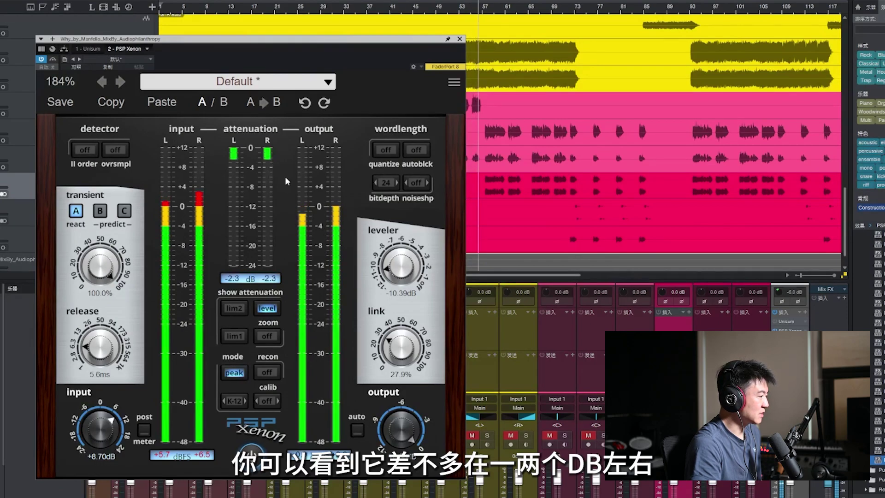
pyautogui.moveTo(404, 276); pyautogui.dragTo(404, 259)
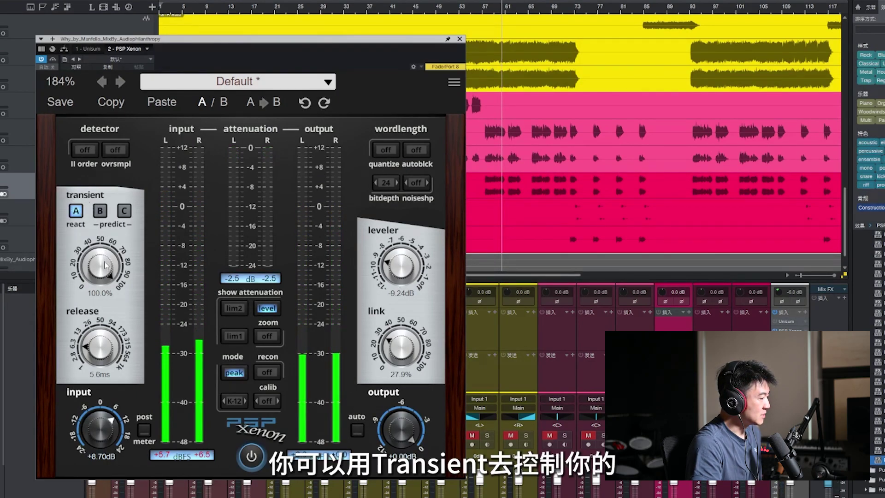
# - Set the transient to 46.5% and the release to 27.0 ms, and show lim1, lim2 and level attenuation together
pyautogui.moveTo(100, 266); pyautogui.dragTo(126, 408)
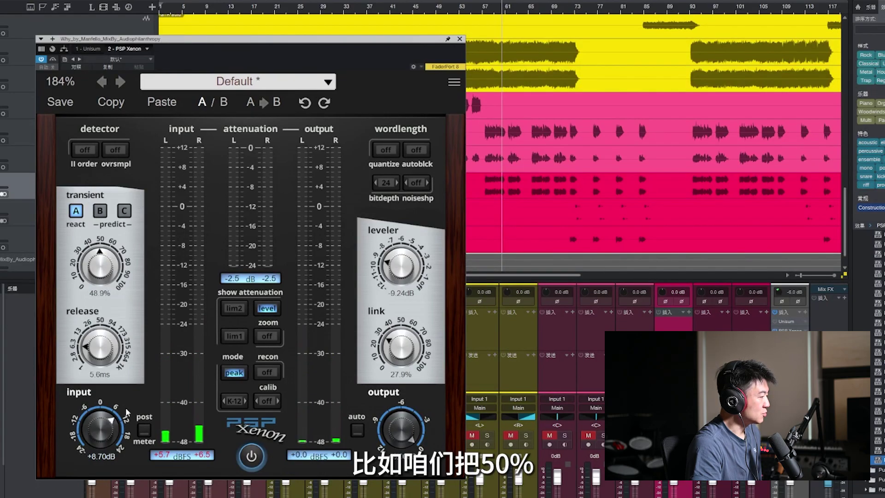
pyautogui.scroll(1, 105, 270)
pyautogui.moveTo(105, 343); pyautogui.dragTo(109, 321)
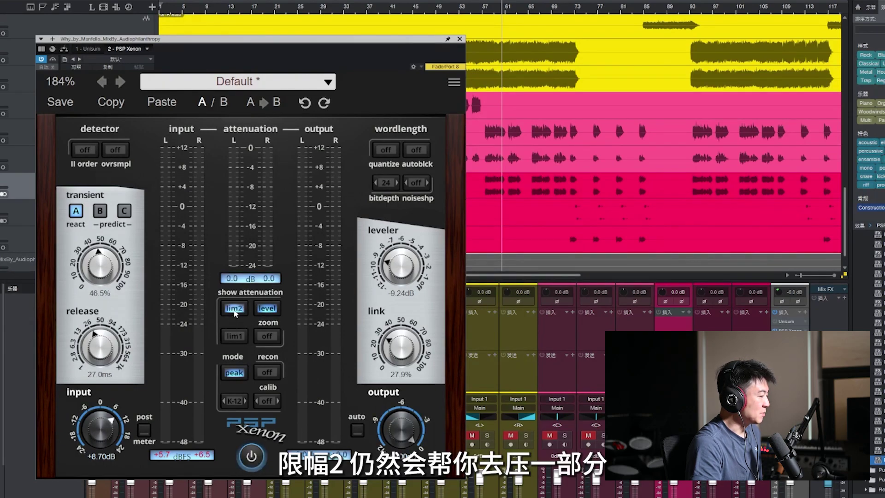
pyautogui.click(234, 330)
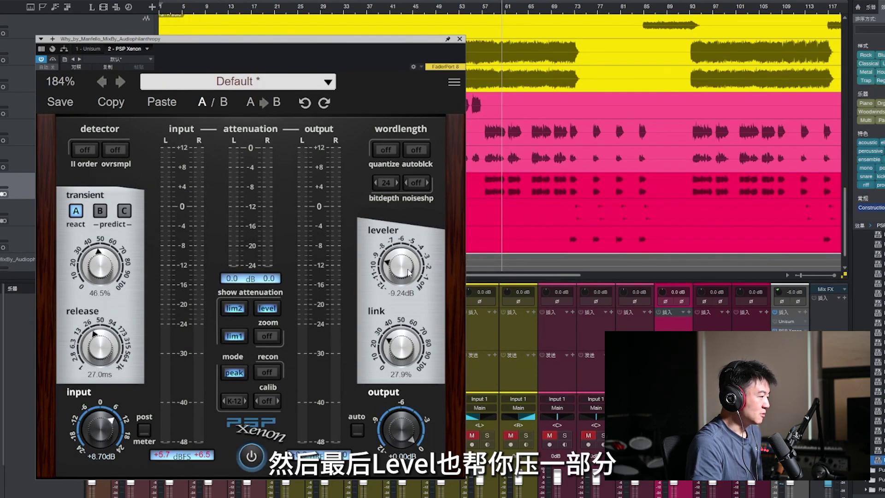
# - Play the song from about bar 37, check the combined attenuation, and reset the input peak reading
pyautogui.click(369, 10)
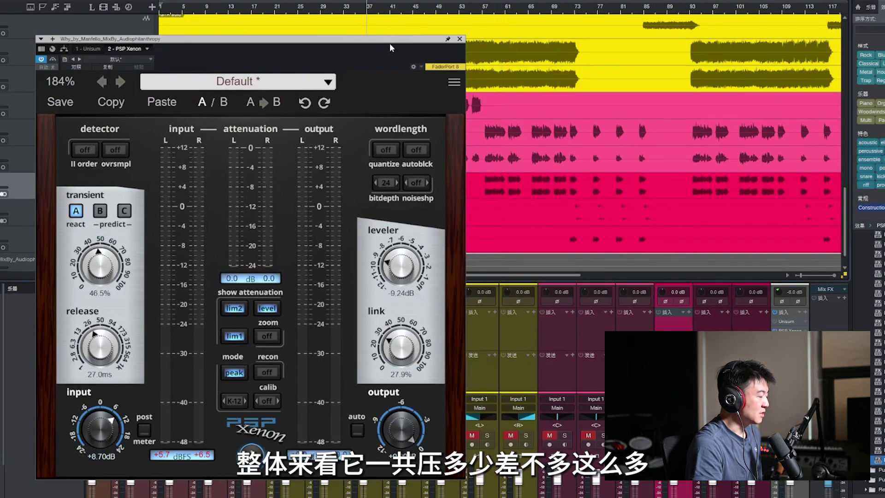
pyautogui.press('space')
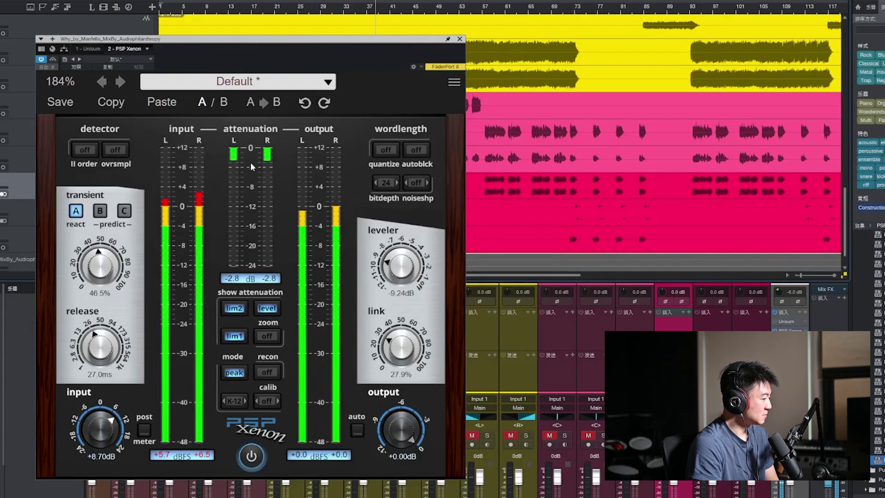
pyautogui.click(208, 454)
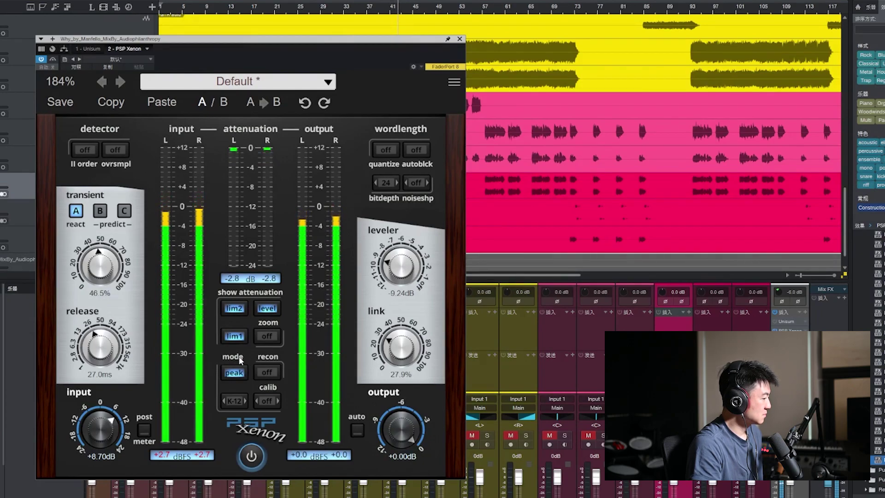
# - Enable the detector's II order and oversampling options
pyautogui.click(85, 150)
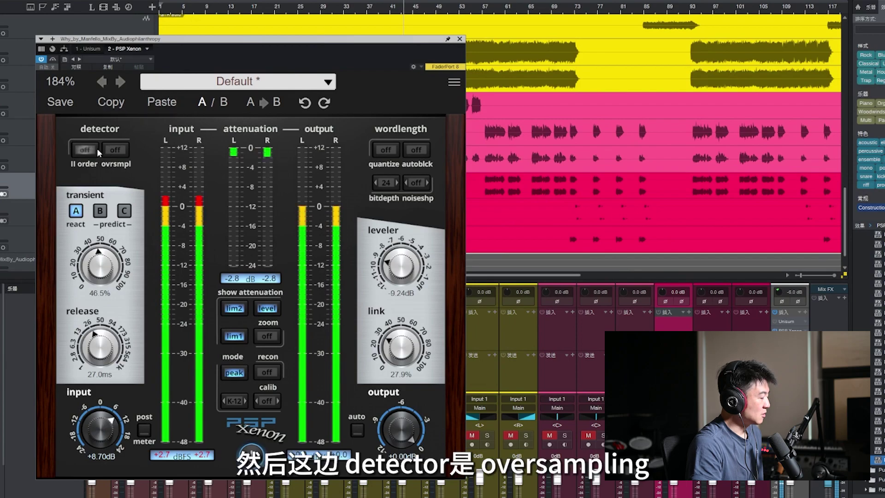
pyautogui.click(116, 150)
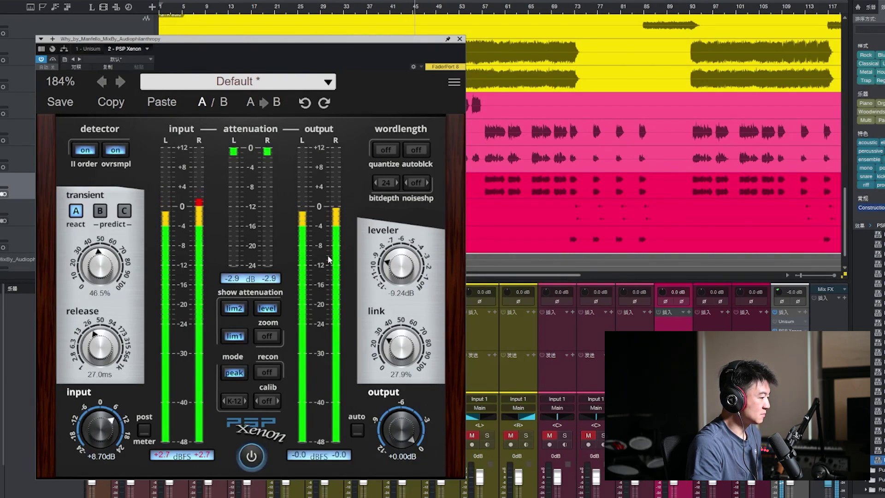
# - Try the auto output option during playback, switch it back off, and stop the song
pyautogui.click(357, 430)
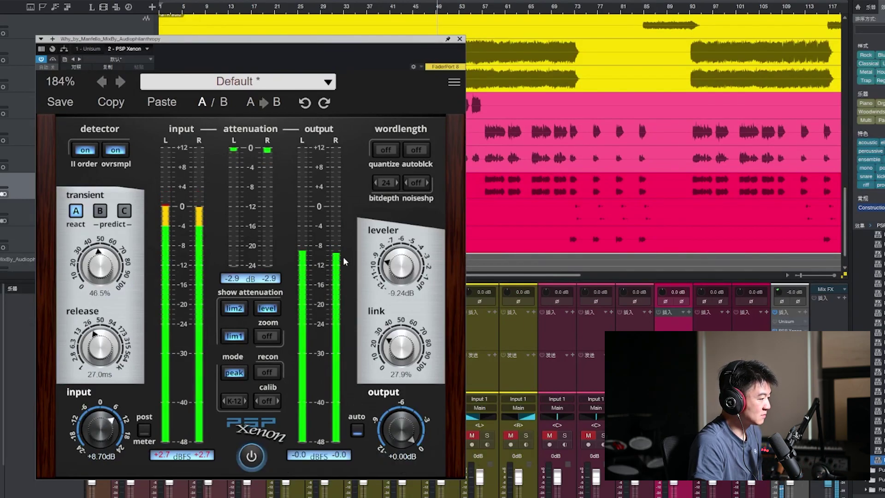
pyautogui.click(357, 429)
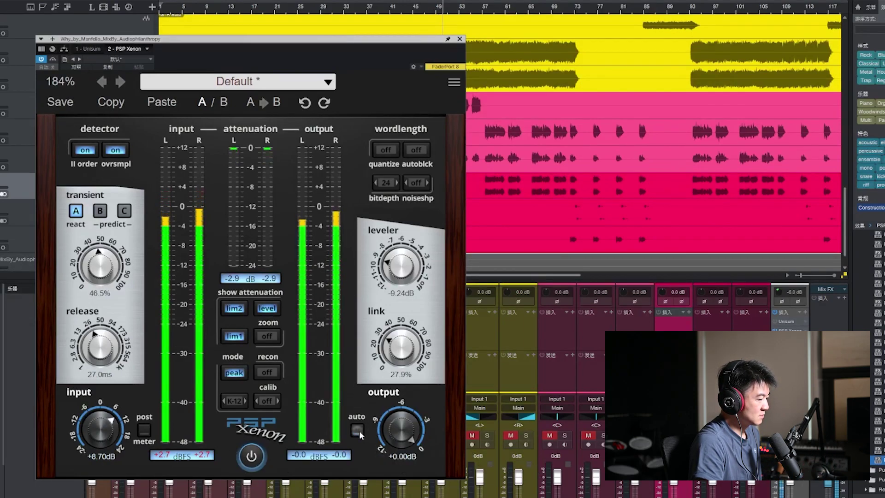
pyautogui.press('space')
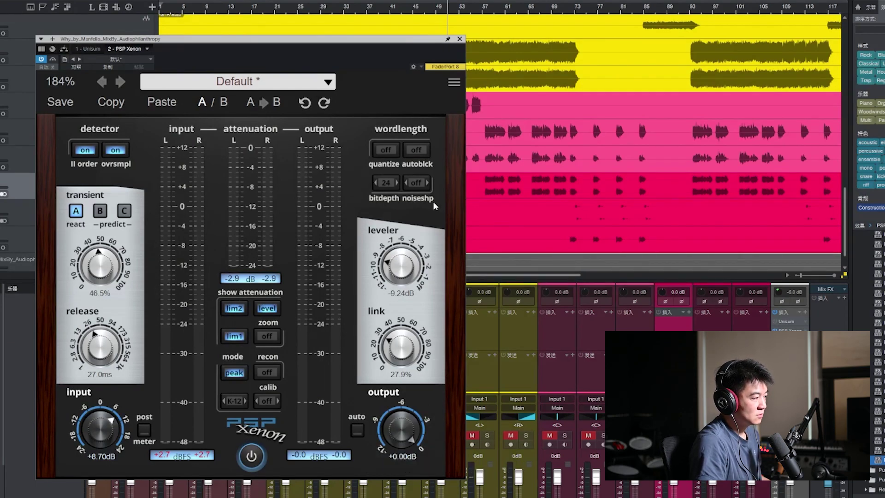
# - Try wordlength quantizing at a bit depth of 12 with autoblck on, and switch quantize back off
pyautogui.click(407, 150)
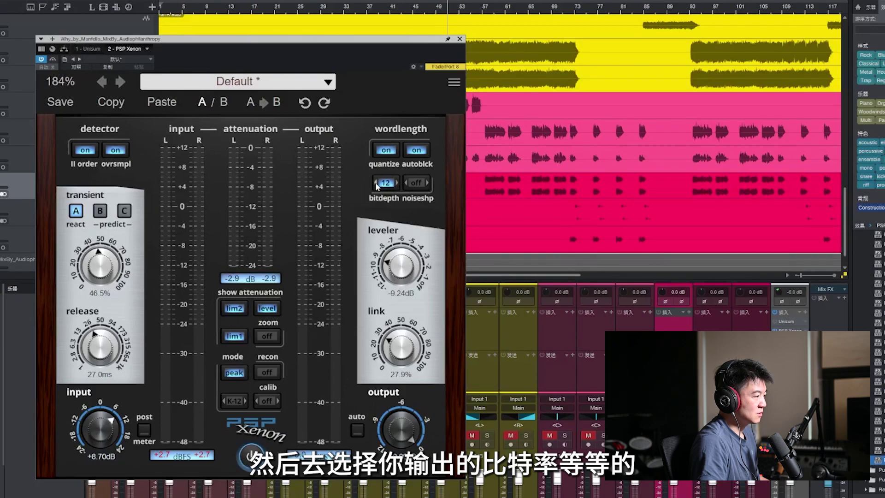
pyautogui.click(386, 150)
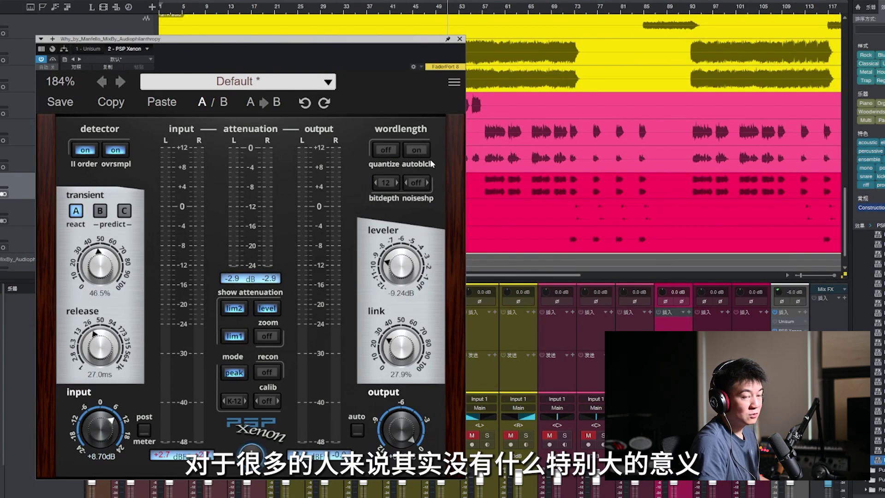